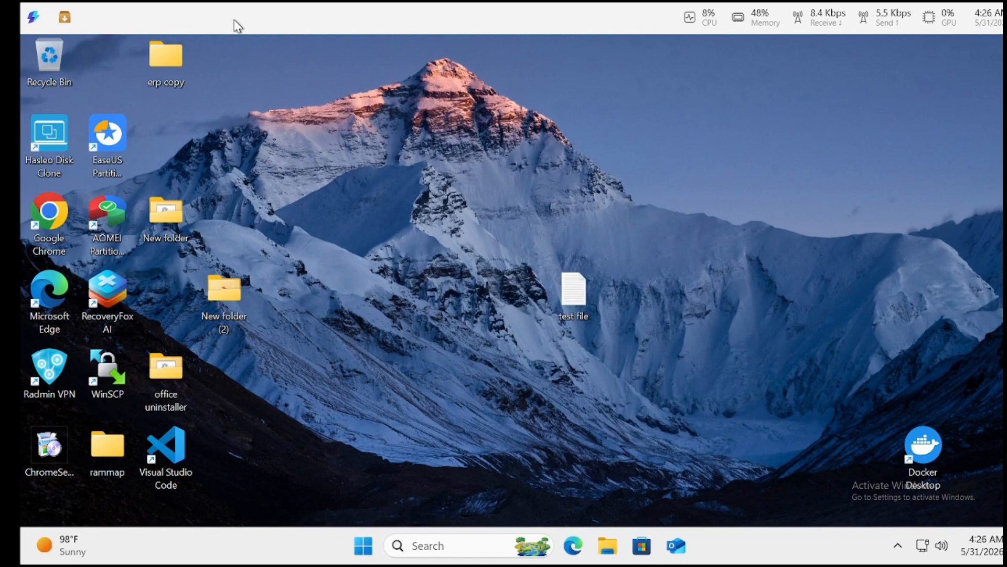
View the Command Palette and the WinGet package search available from the desktop dock.
click(36, 24)
click(66, 24)
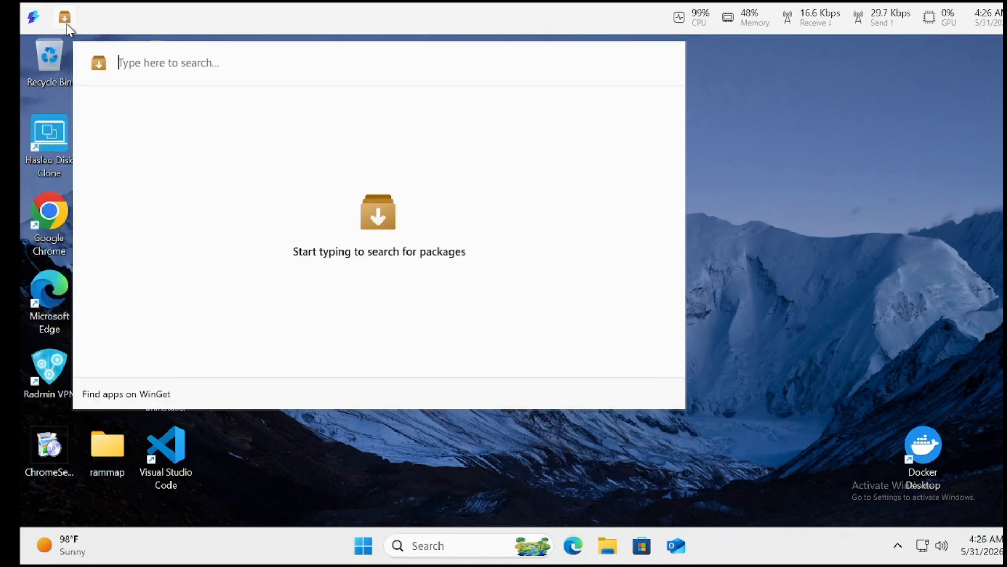
click(66, 24)
Disconnect the current remote desktop session and confirm the disconnection.
mouse_move(811, 8)
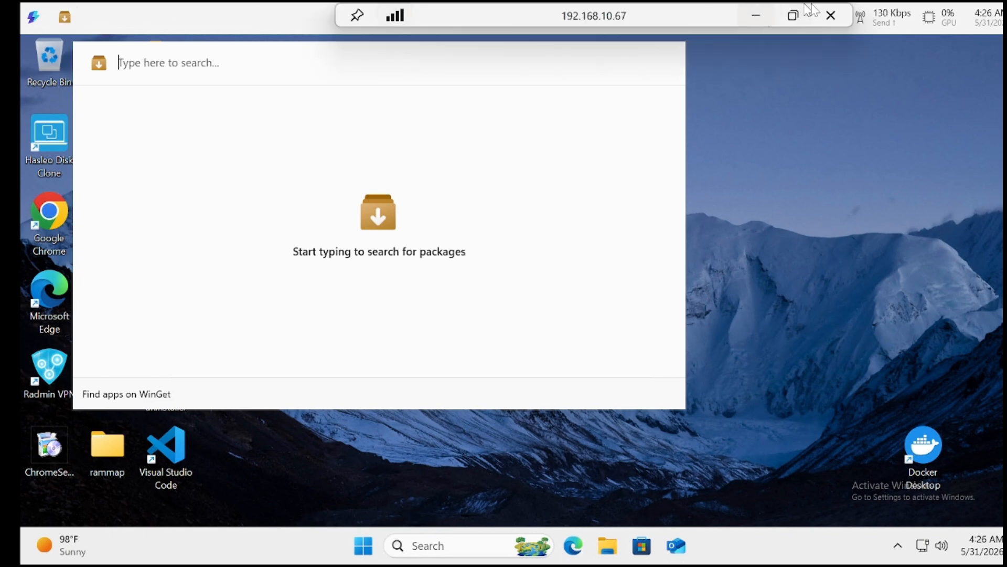
click(831, 15)
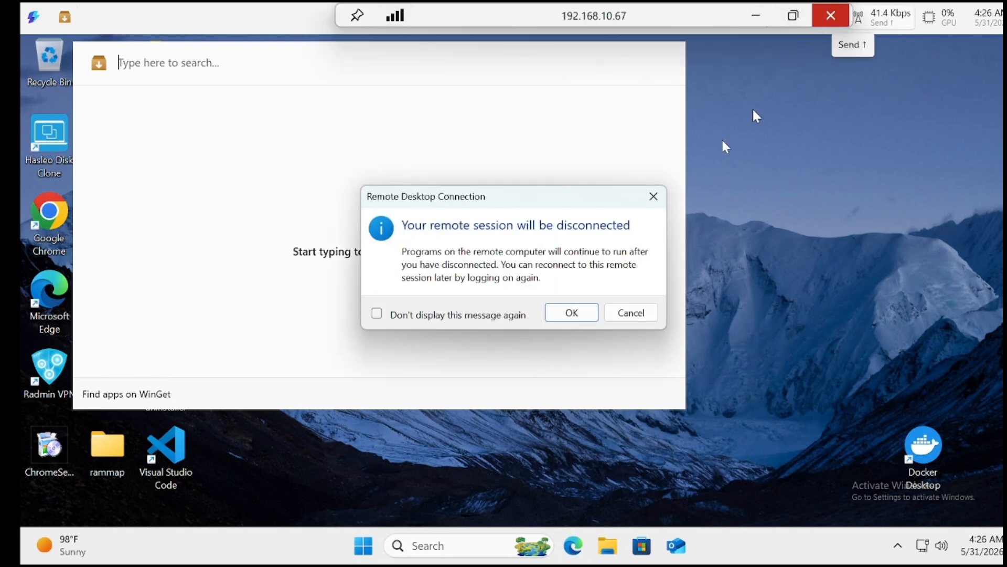
click(592, 313)
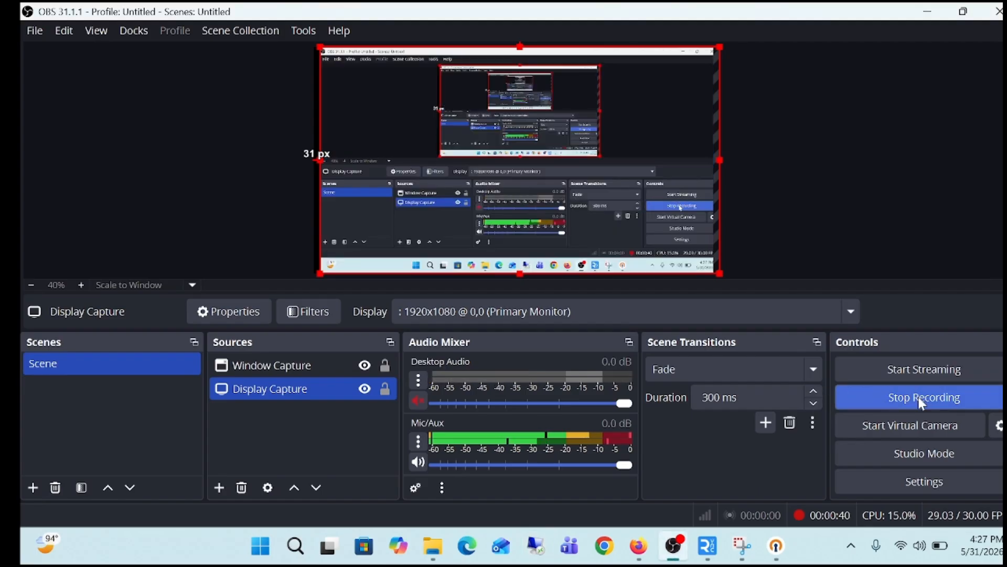
click(901, 400)
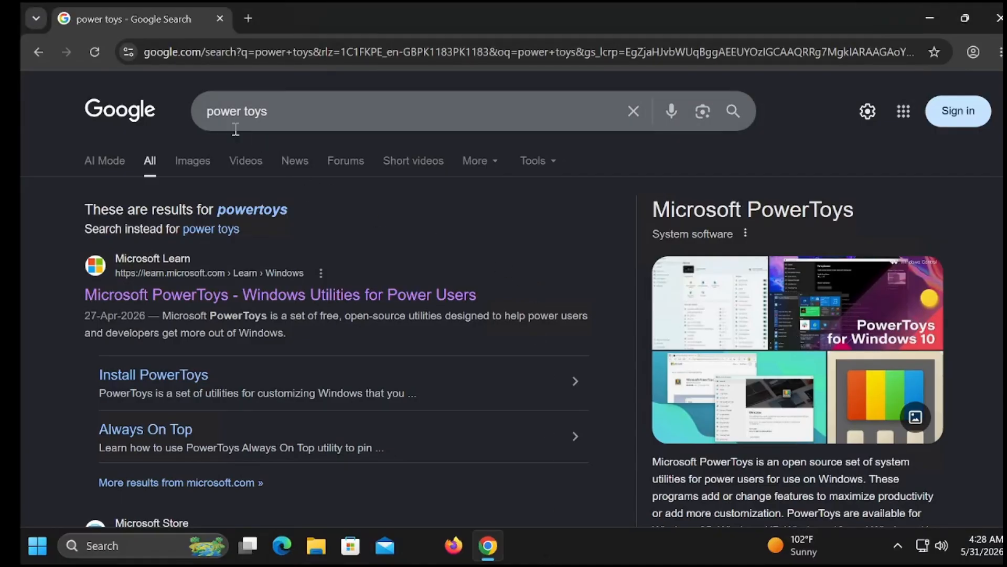
Go from the Microsoft Learn search result for PowerToys to its installation article and follow the recommended GitHub link to the release page.
click(231, 304)
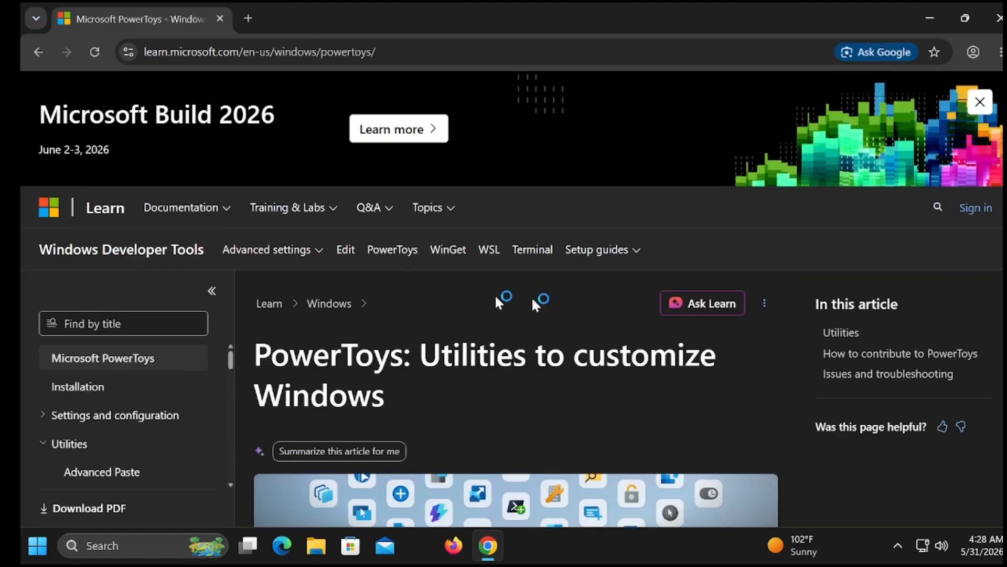
scroll(324, 420, down, 8)
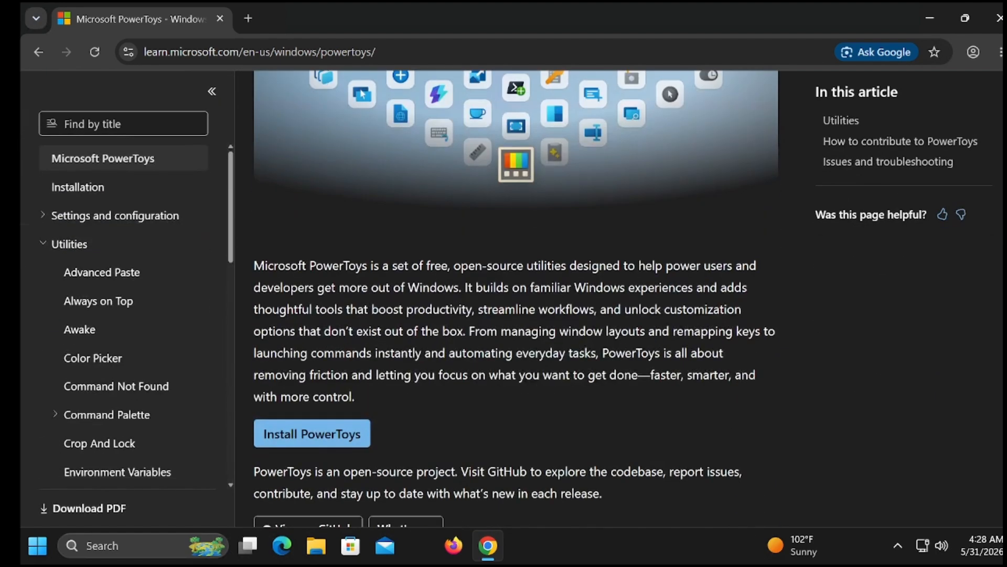
click(336, 407)
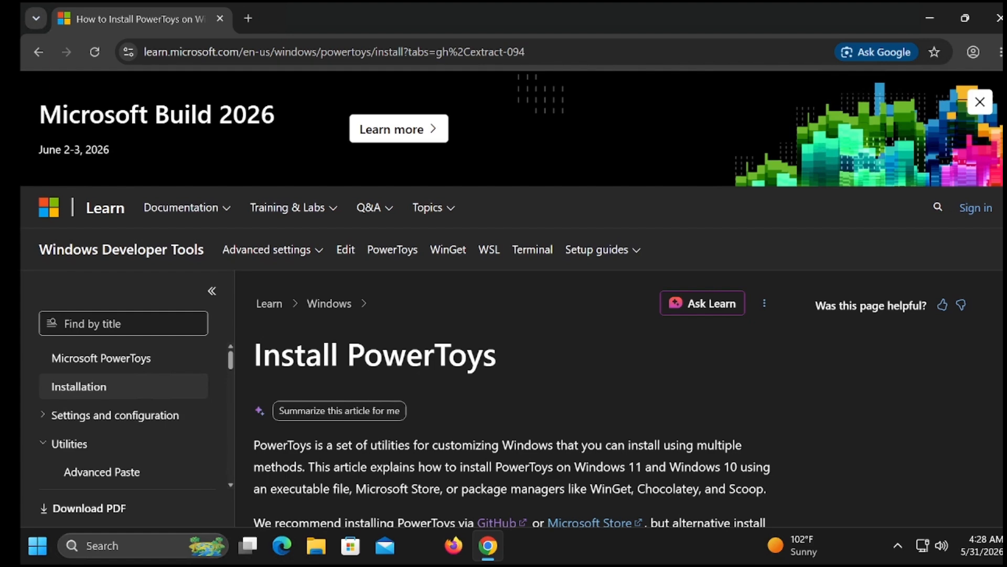
scroll(498, 344, down, 3)
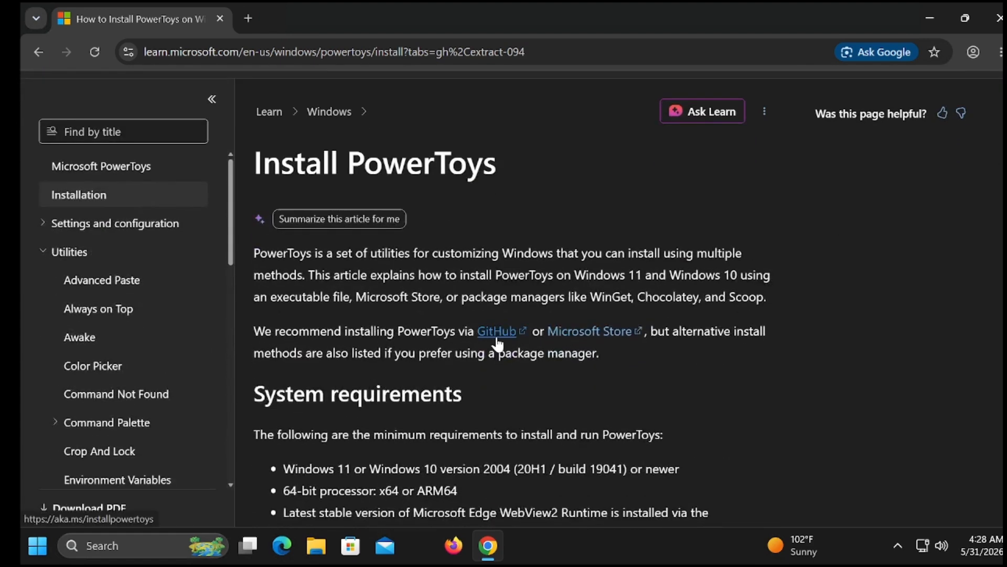
click(497, 331)
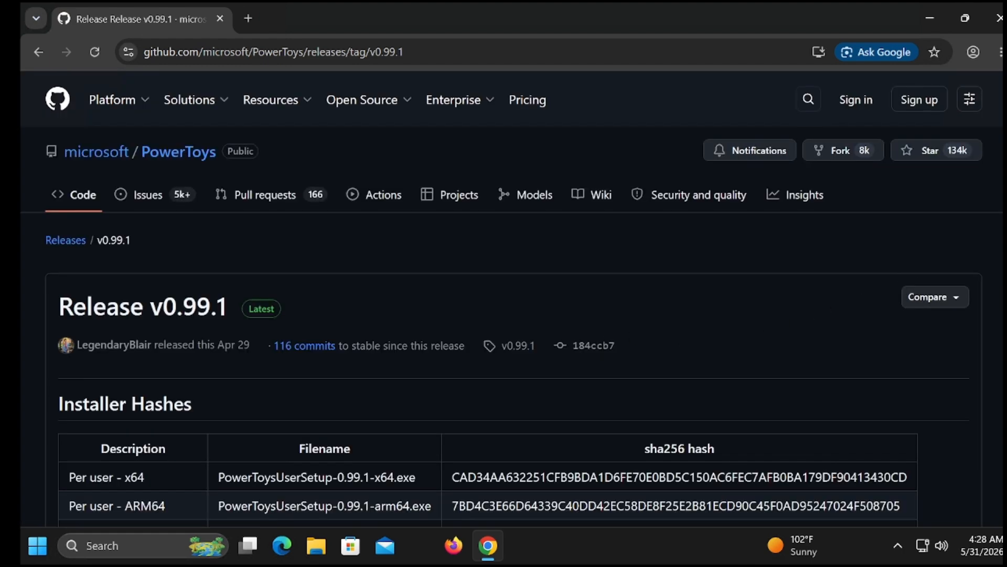
Download PowerToysSetup-0.99.1-x64.exe from the release assets and show the recent download history.
scroll(512, 299, down, 4)
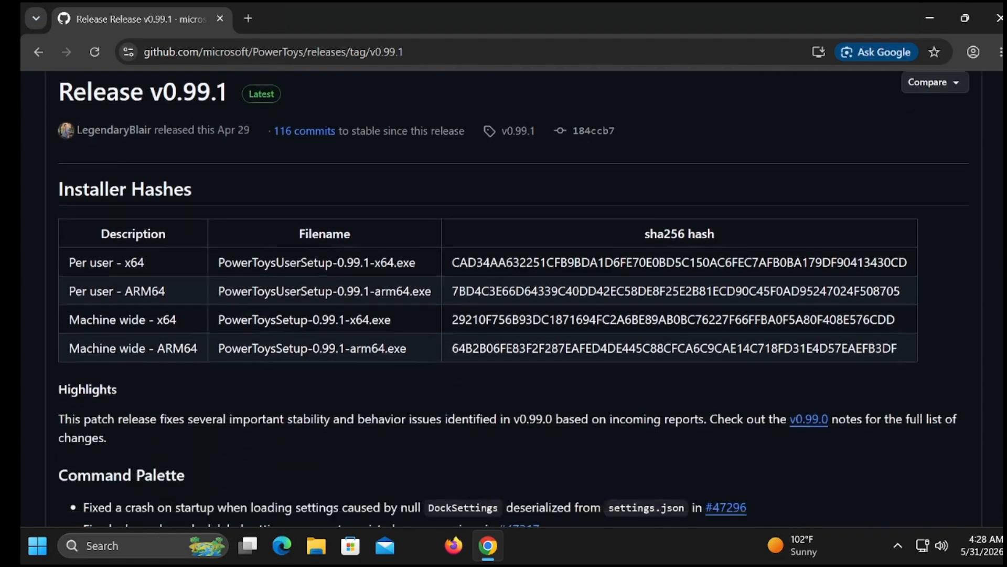
scroll(512, 299, down, 8)
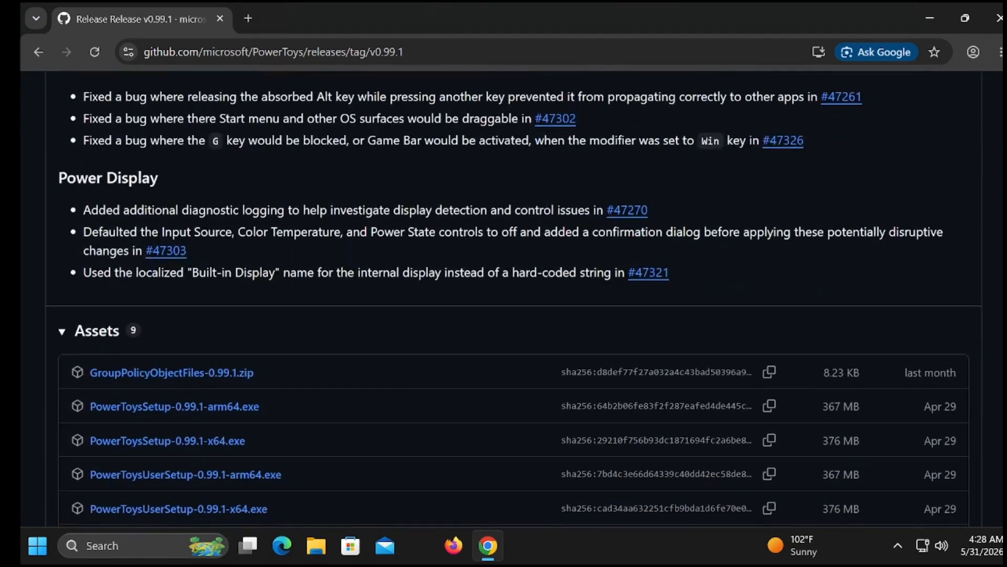
scroll(392, 472, down, 2)
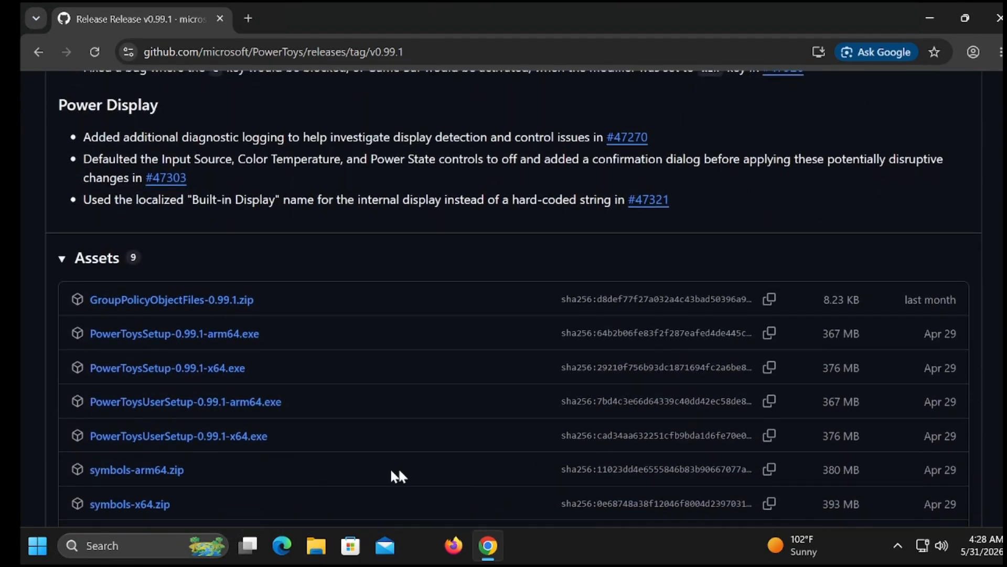
click(201, 372)
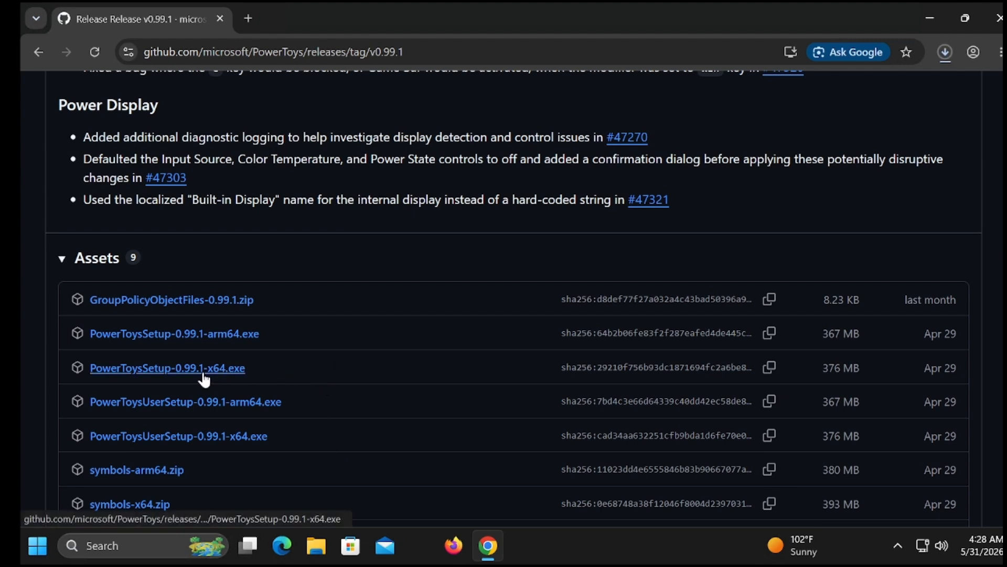
click(947, 59)
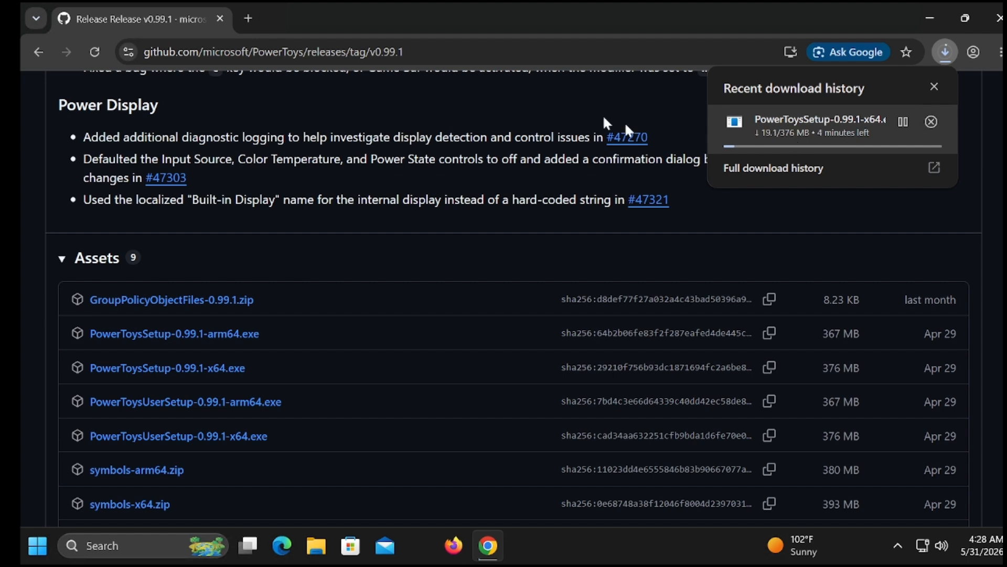
mouse_move(667, 2)
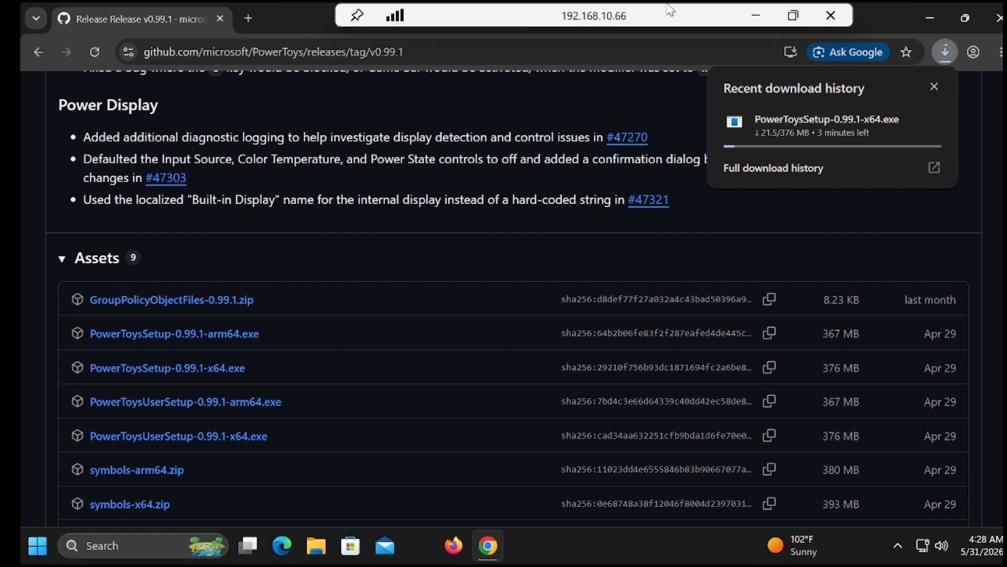
click(757, 15)
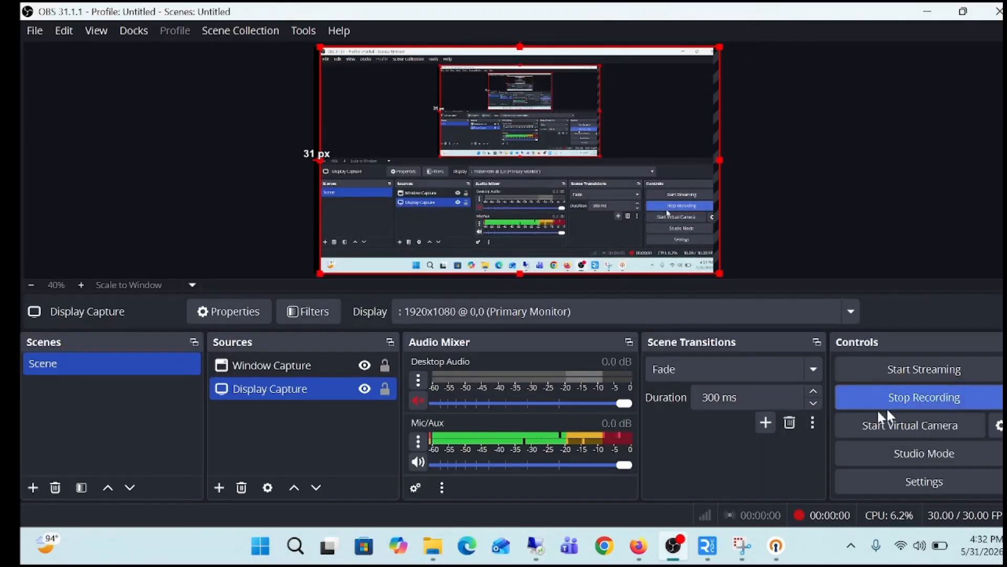
click(535, 544)
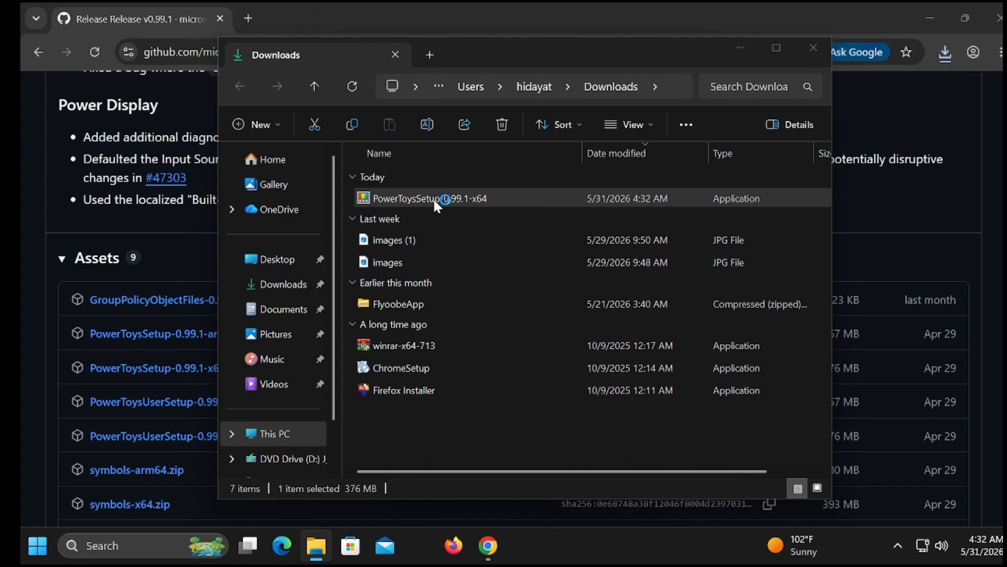
Accept the PowerToys (Preview) x64 license terms, start the installation with administrator approval, and clear the browser and Downloads windows out of the way.
click(931, 18)
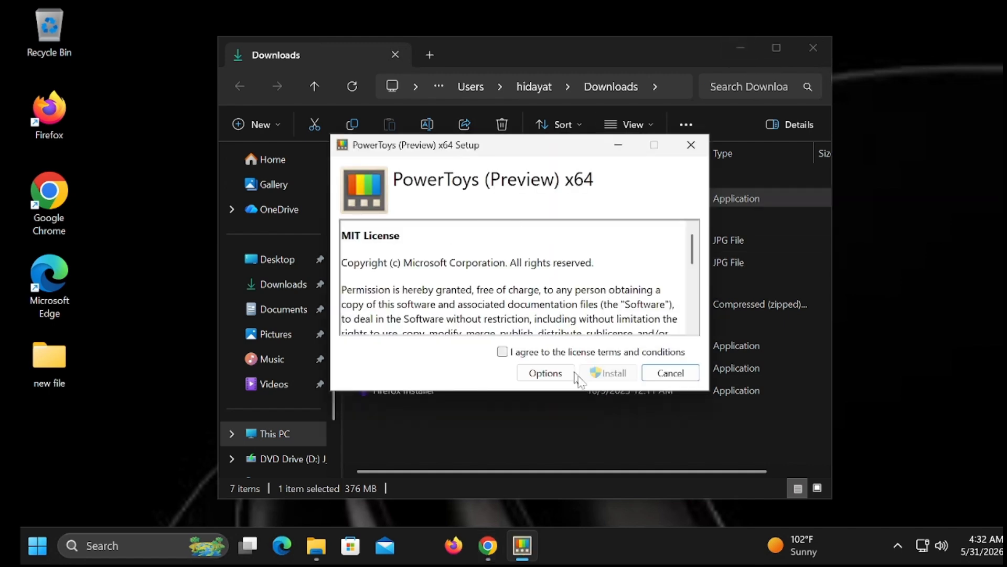
click(539, 352)
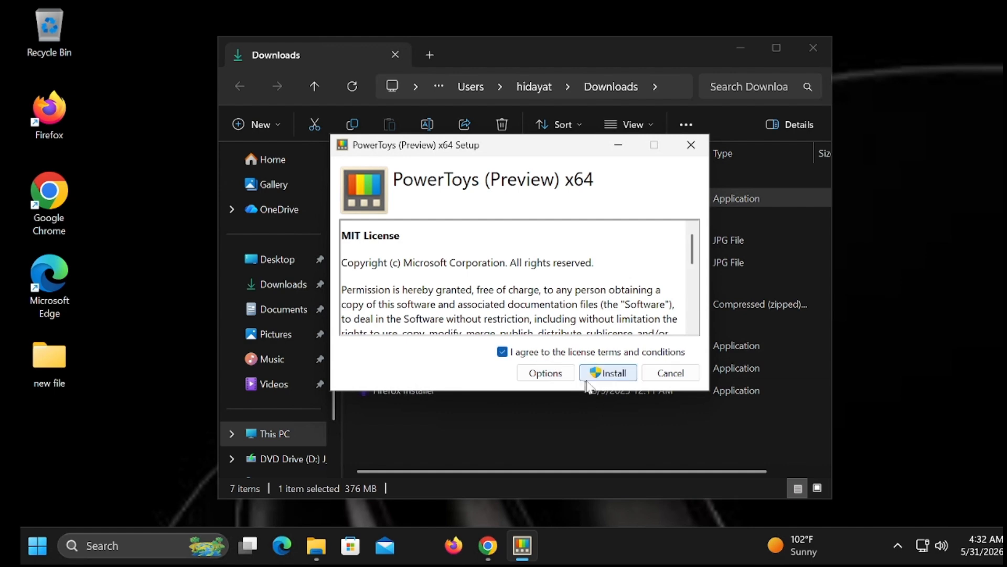
click(610, 373)
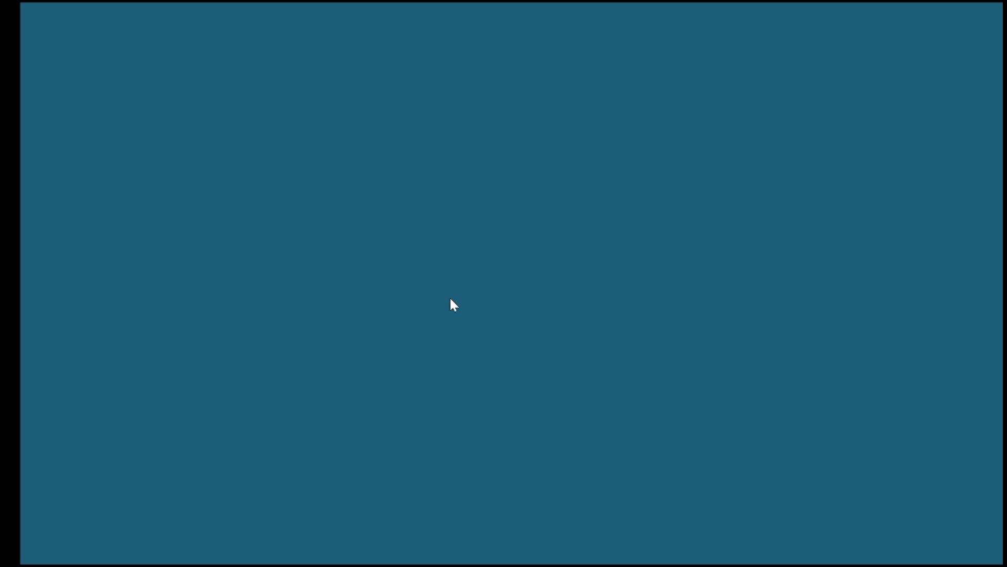
click(460, 404)
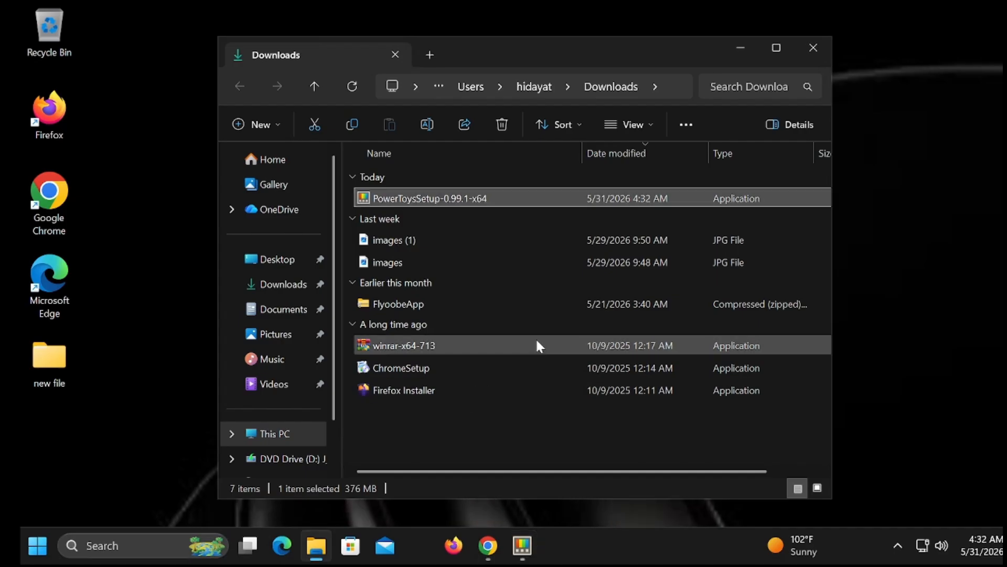
click(745, 50)
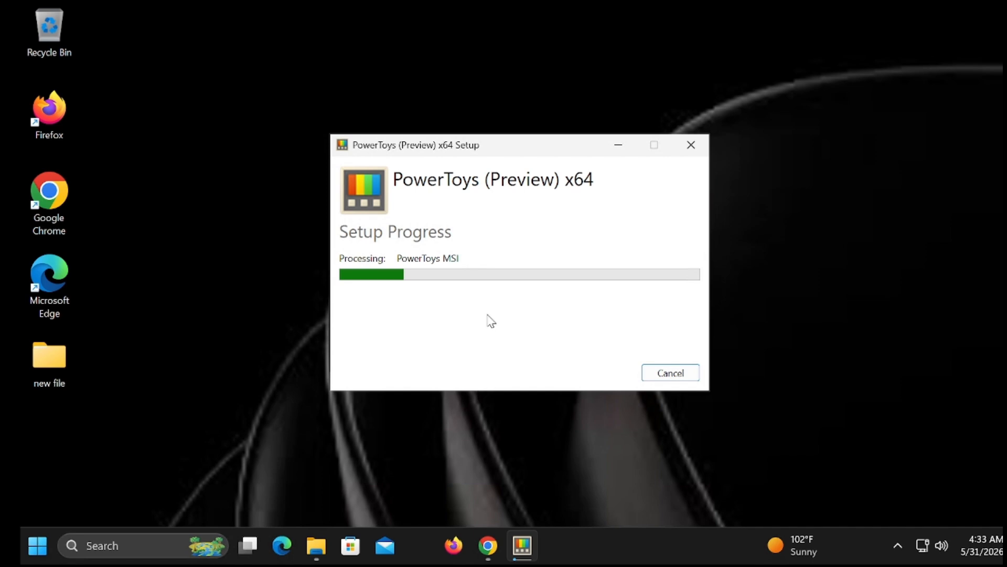
mouse_move(668, 9)
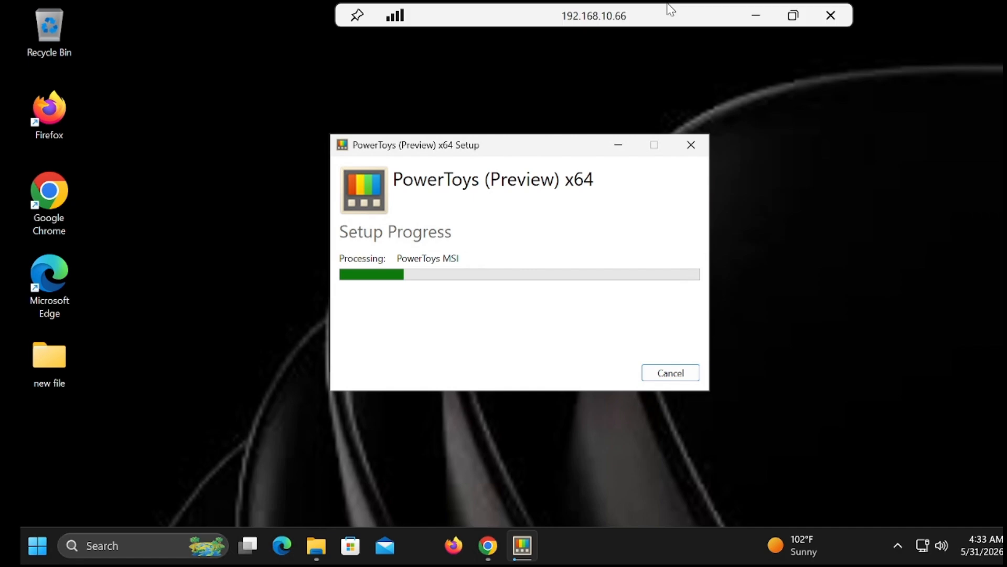
click(758, 16)
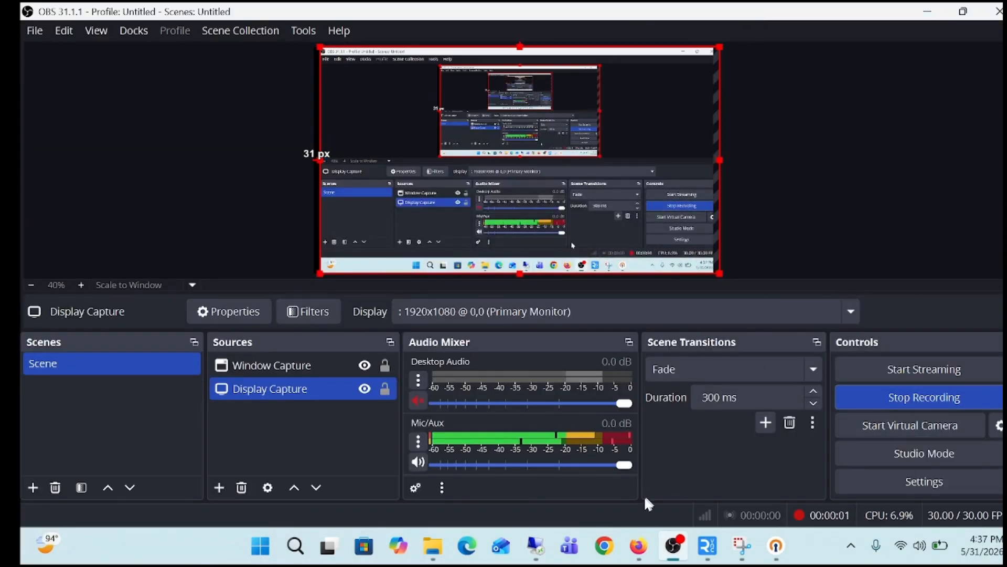
click(536, 546)
Search the installed apps for "power" and launch PowerToys (Preview).
click(22, 562)
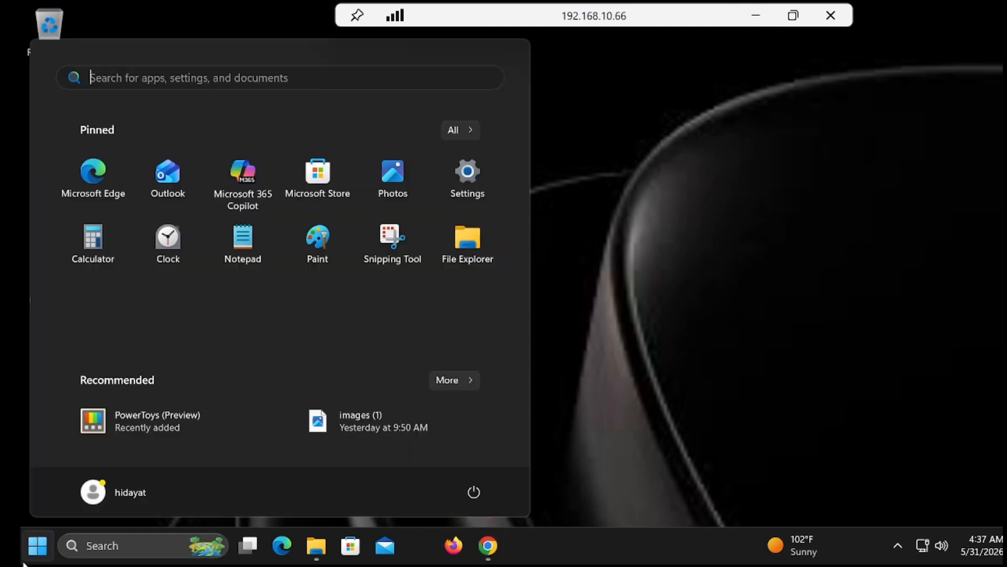
text(pow)
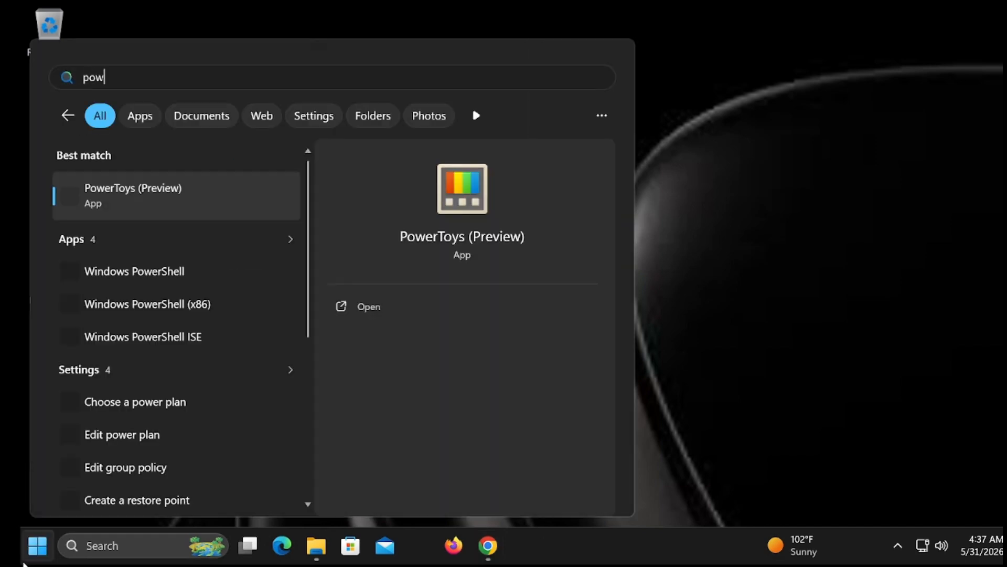
text(er)
click(154, 206)
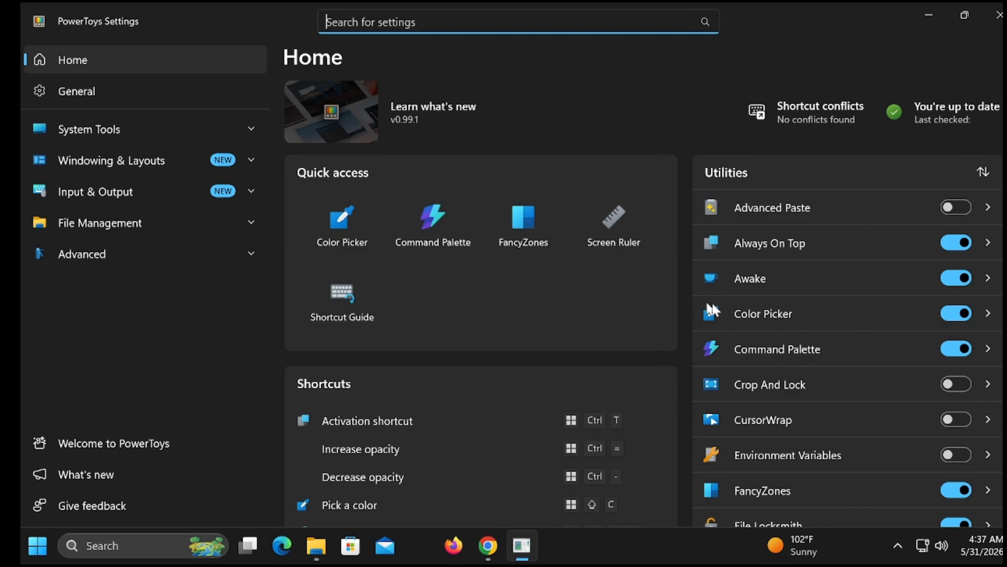
Open the Command Palette utility in PowerToys and bring up its own settings window.
click(769, 347)
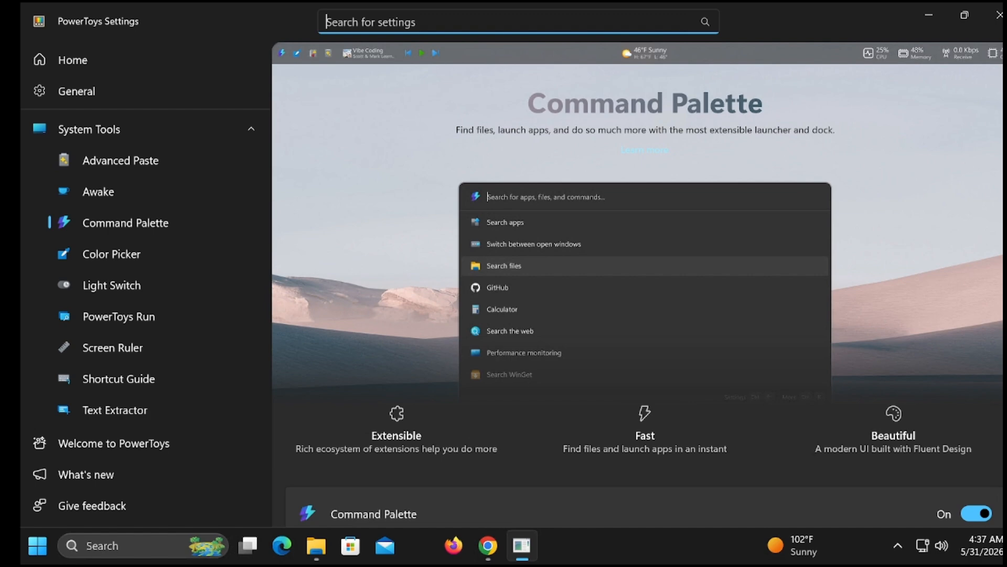
scroll(511, 516, down, 3)
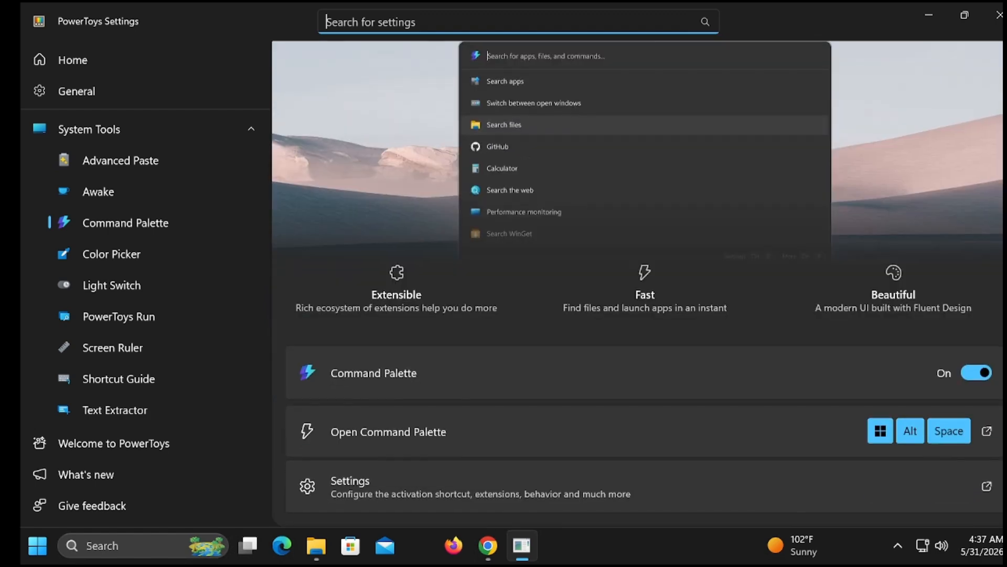
click(499, 497)
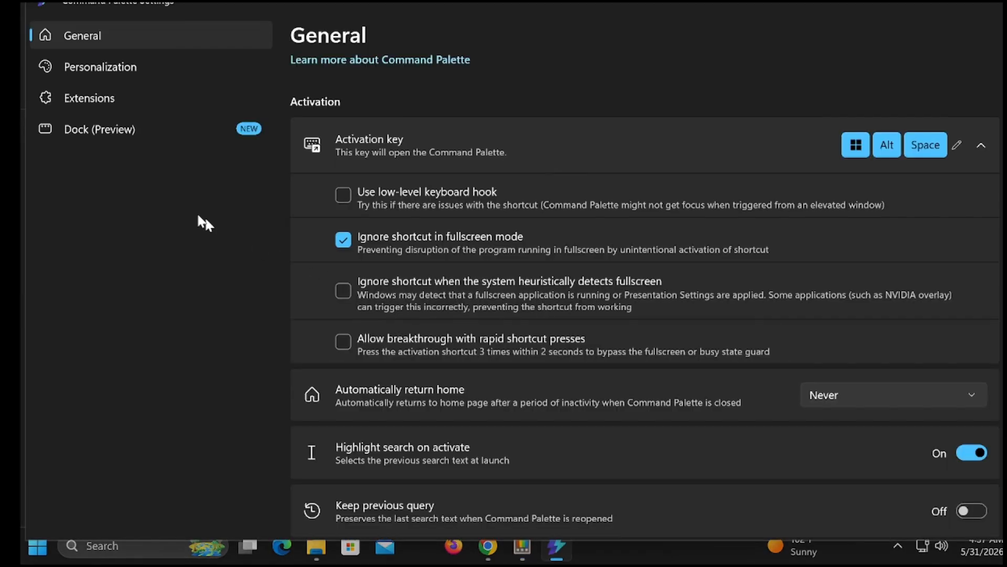
Enable the Dock (Preview) for Command Palette and close both the Command Palette and PowerToys settings windows.
click(117, 134)
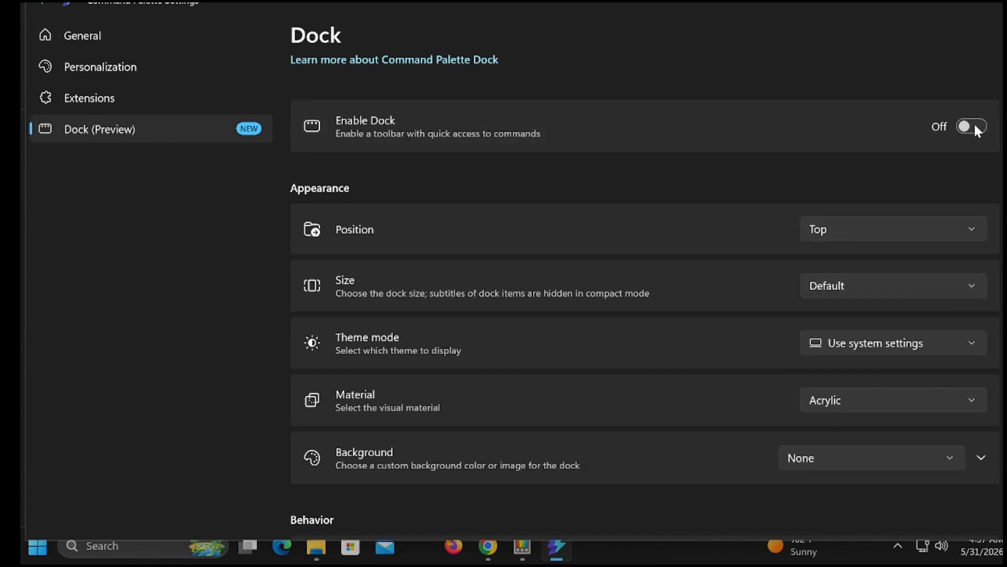
click(975, 126)
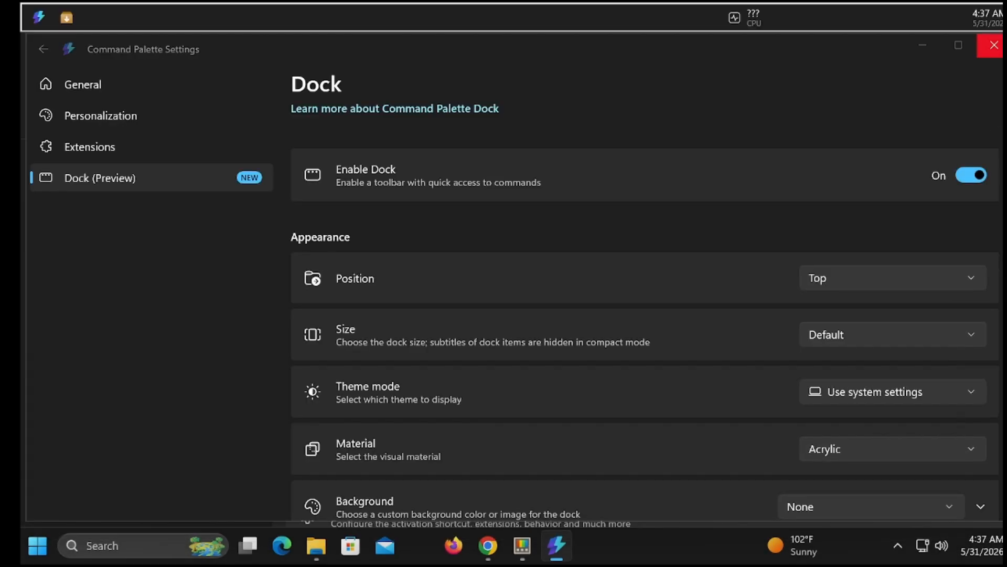
click(999, 49)
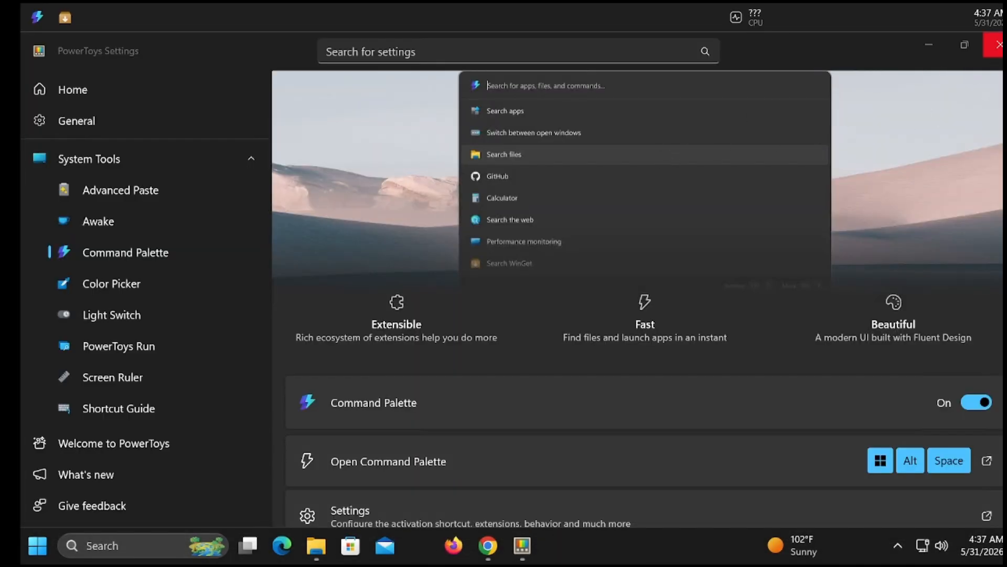
click(994, 46)
View the CPU usage details from the Dock, dismiss them and refresh the desktop.
click(747, 16)
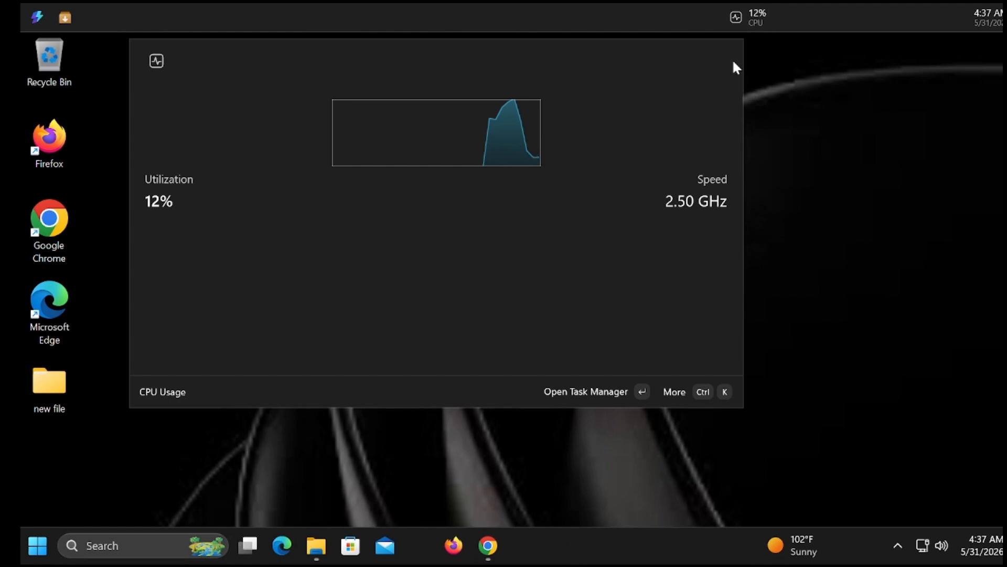
click(842, 129)
right_click(719, 132)
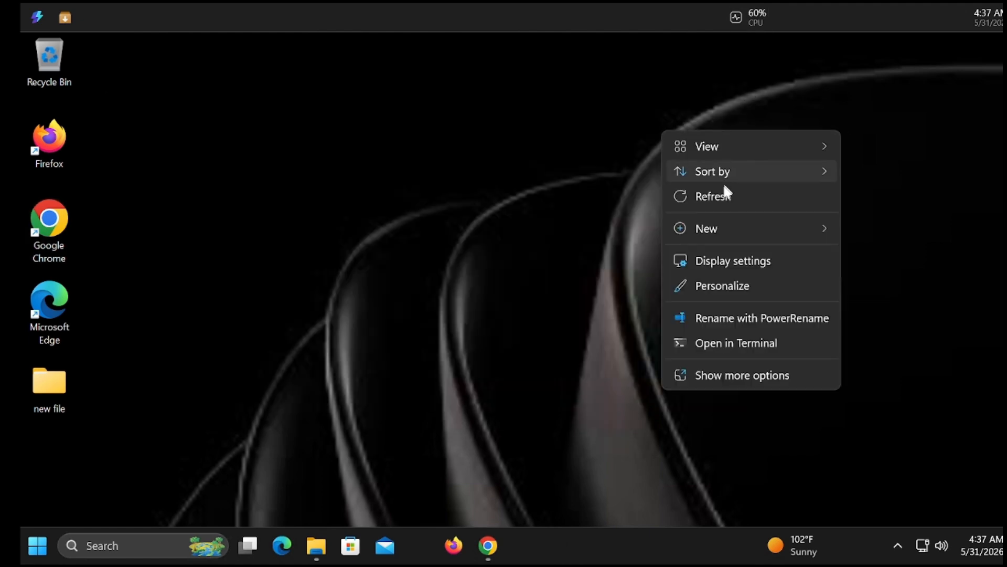
click(728, 198)
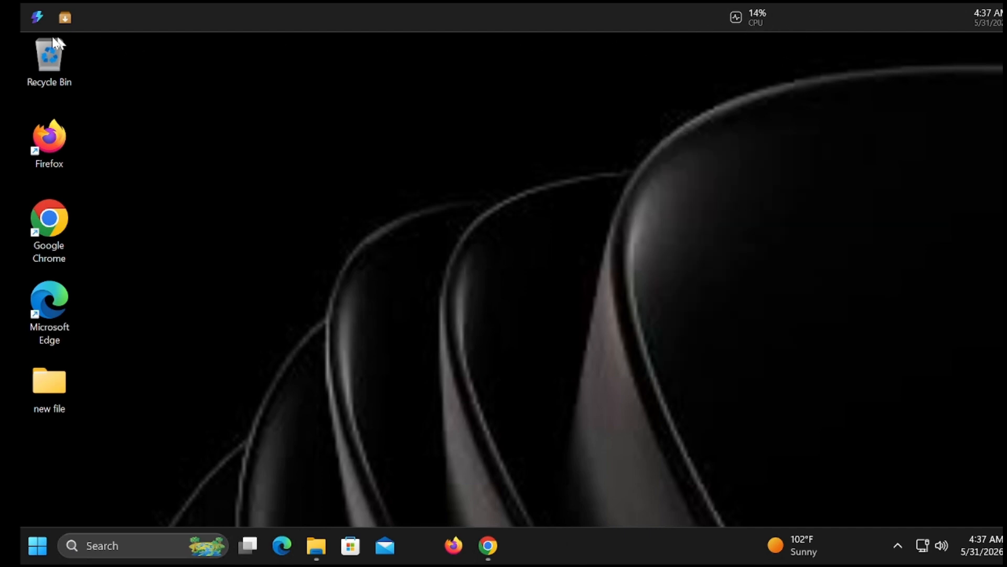
Look at the Command Palette command list and the WinGet package search from the Dock, closing each one again.
click(38, 19)
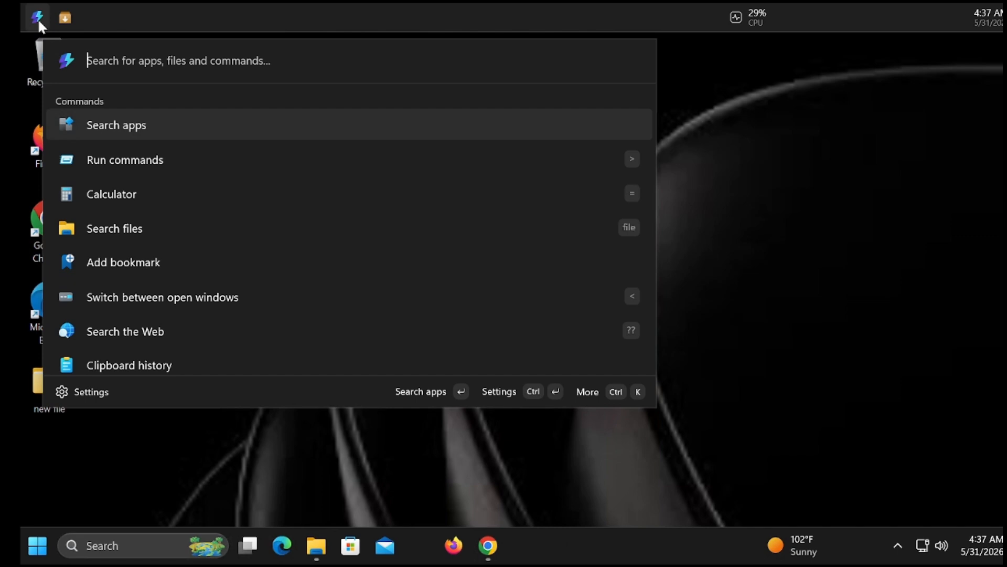
click(38, 19)
click(67, 20)
click(67, 20)
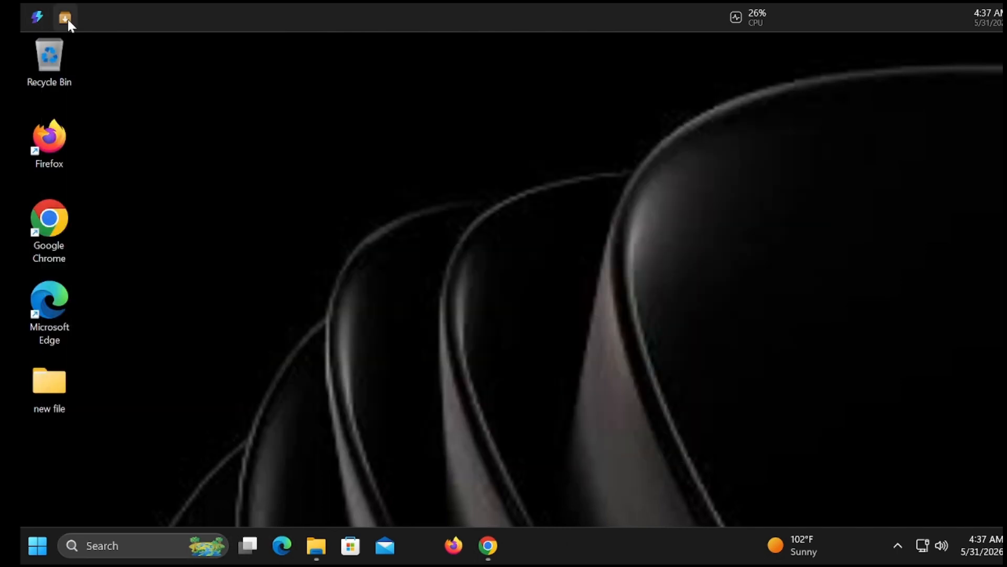
click(68, 20)
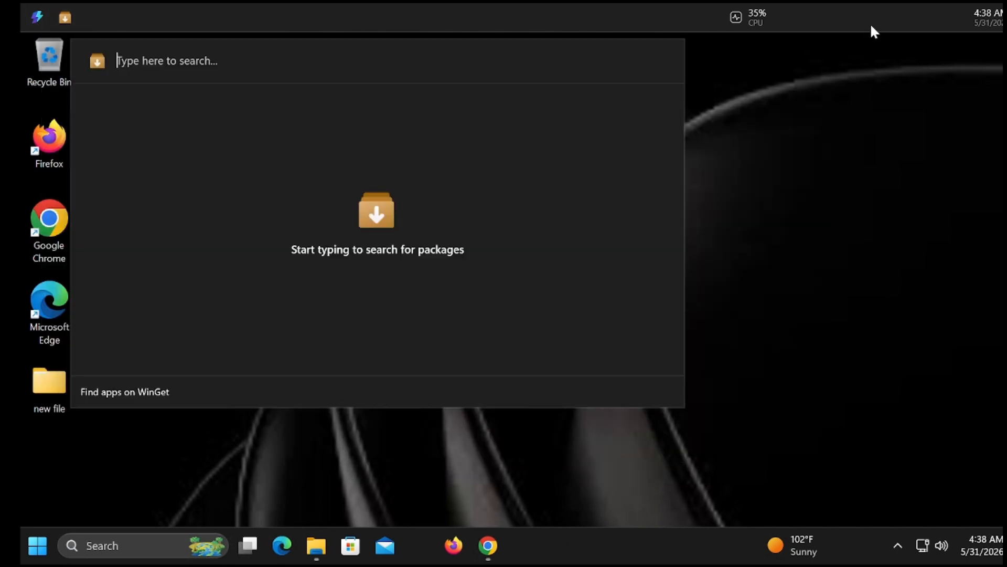
click(783, 56)
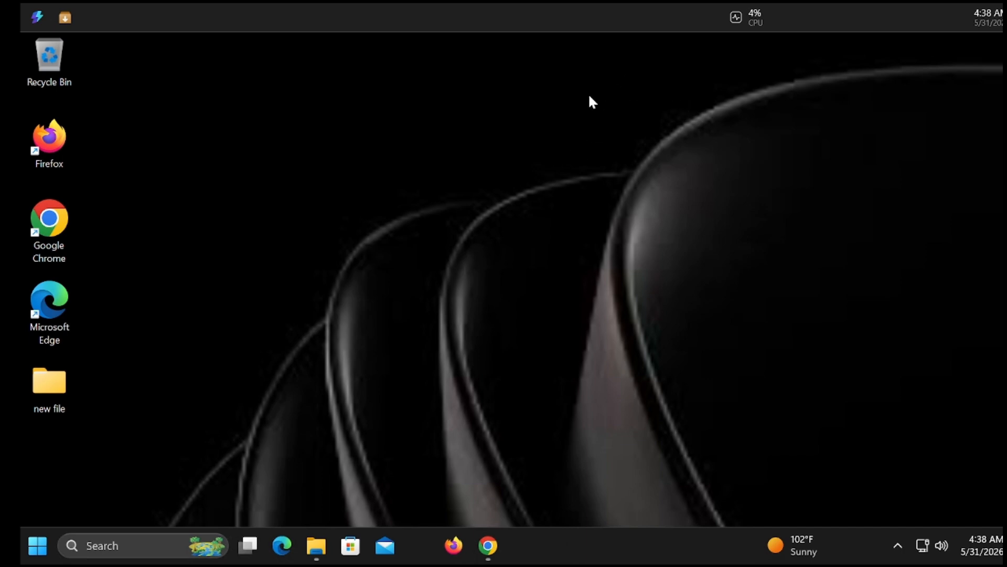
Disconnect the full-screen Remote Desktop session and return to the local computer.
mouse_move(706, 2)
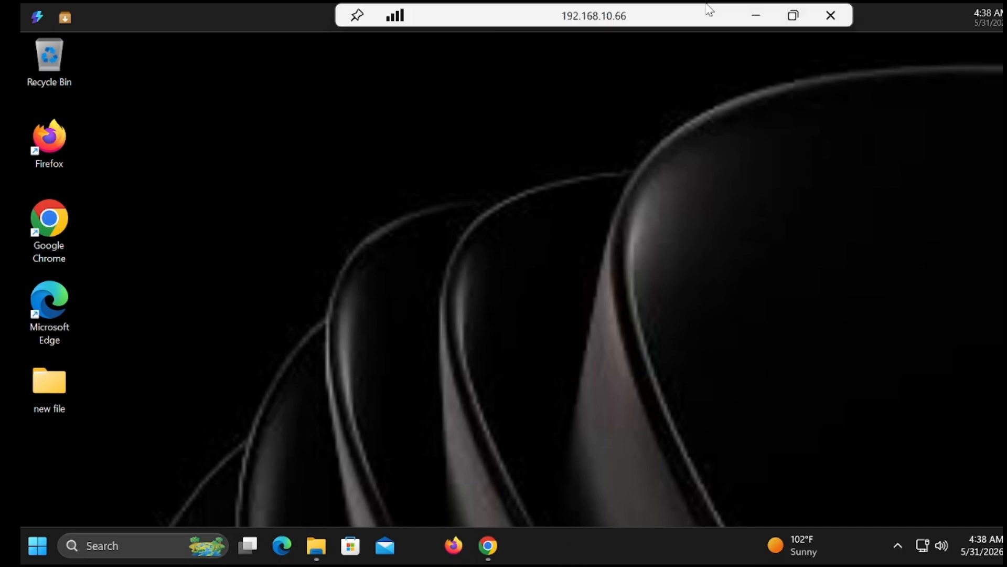
click(831, 25)
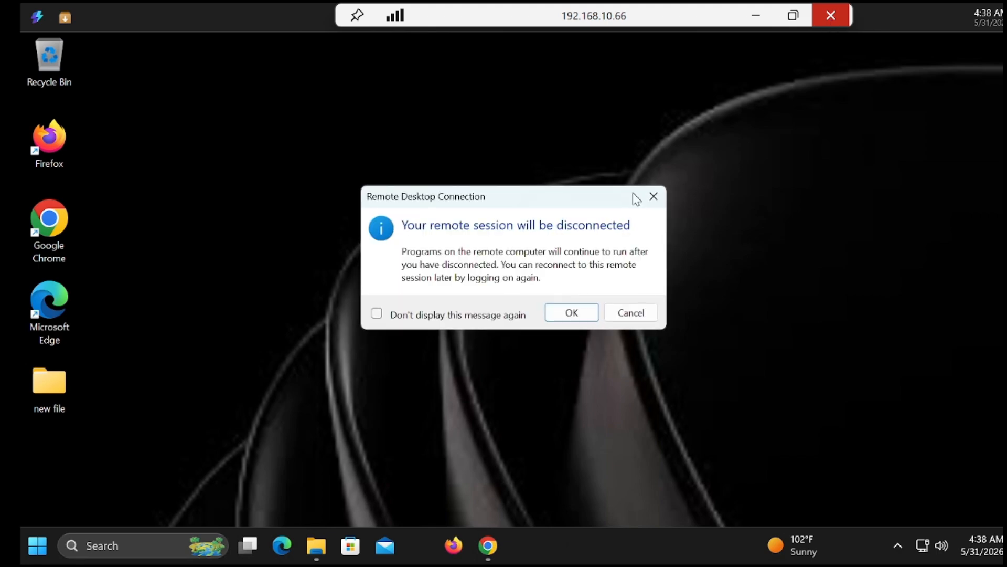
click(577, 313)
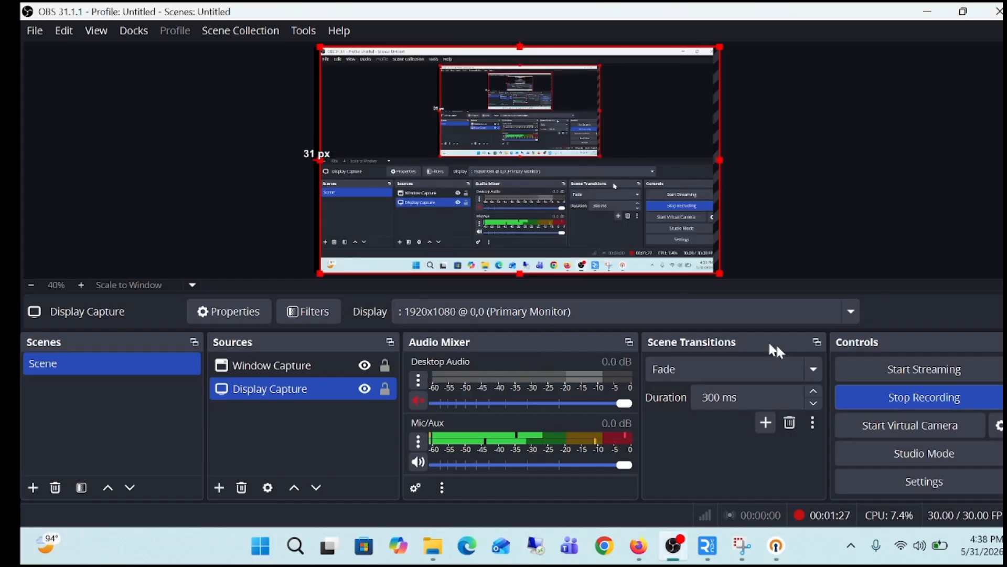